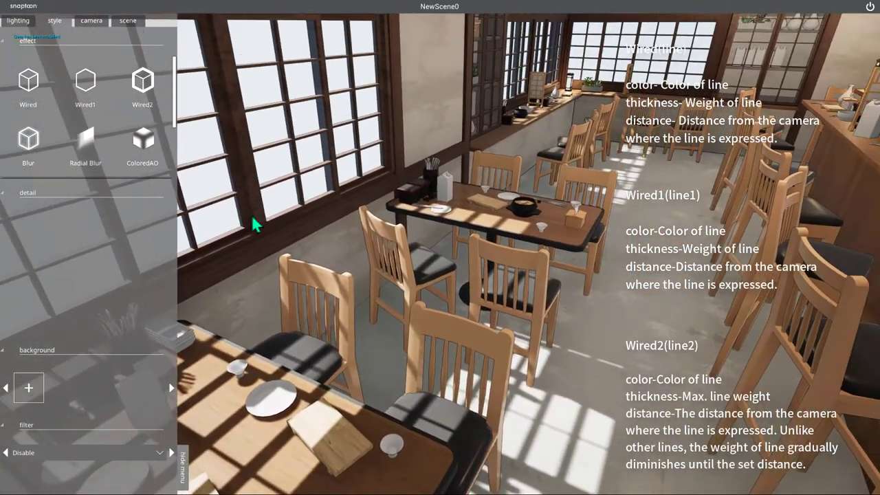
# Step: Turn off the Wired1 outlines and switch on Wired with black lines, thickness 1, distance 0.1
pyautogui.click(36, 85)
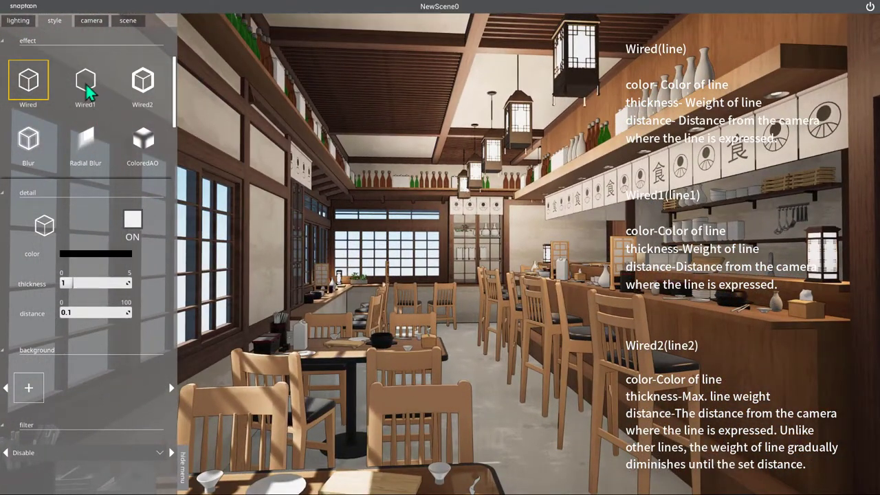
pyautogui.click(86, 86)
pyautogui.click(34, 86)
pyautogui.click(80, 88)
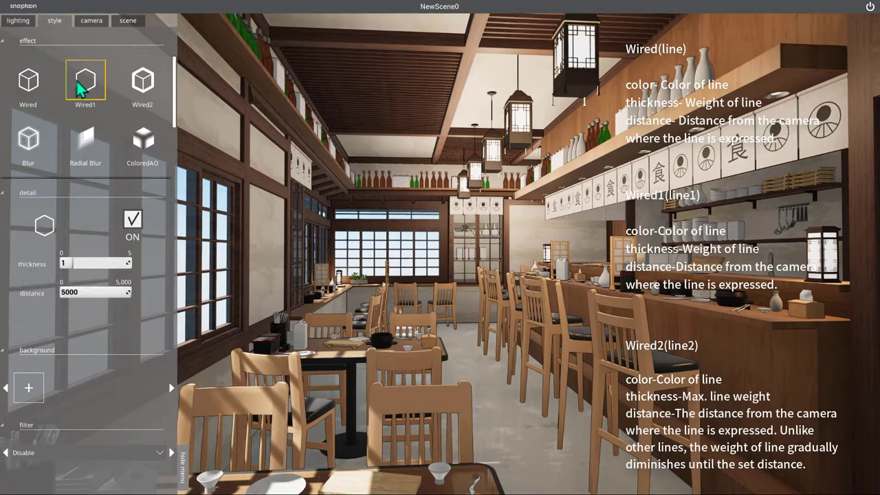
pyautogui.click(132, 220)
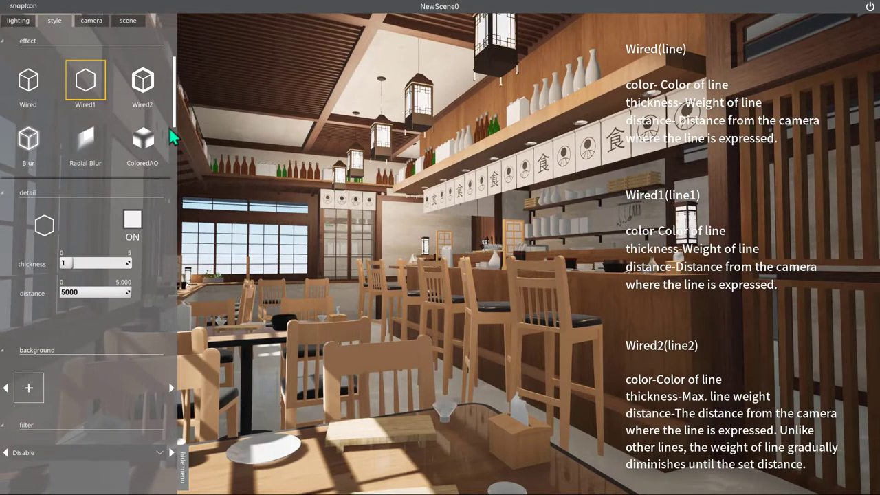
pyautogui.click(26, 84)
pyautogui.click(133, 220)
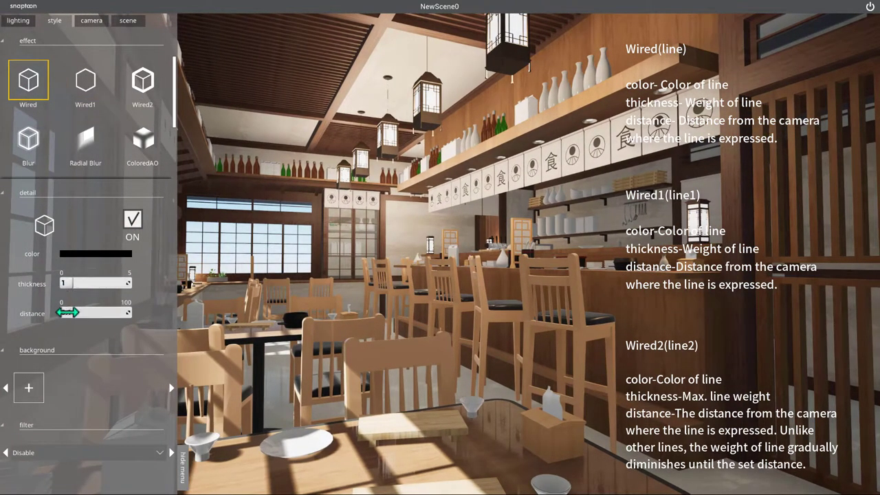
# Step: Set the Wired outline distance to 0.6 and thickness to 2, viewed from a wider angle
pyautogui.moveTo(66, 312)
pyautogui.mouseDown()
pyautogui.moveTo(76, 311)
pyautogui.moveTo(56, 313)
pyautogui.mouseUp()
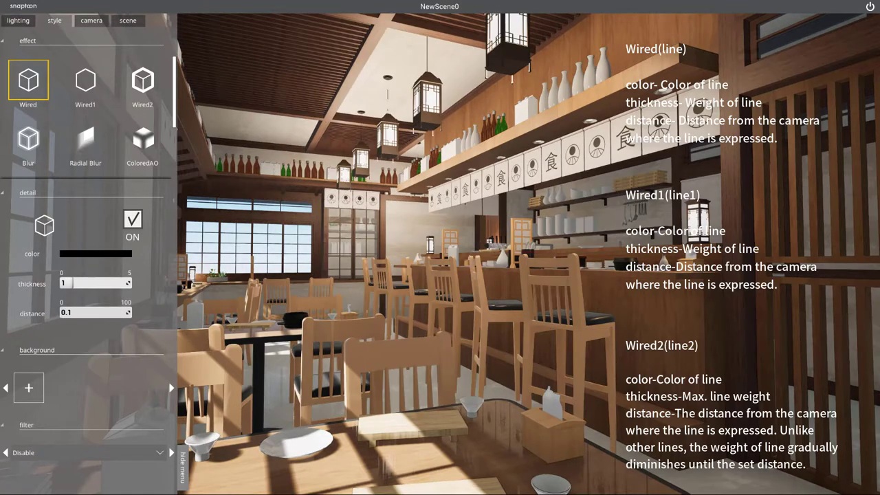
pyautogui.click(65, 313)
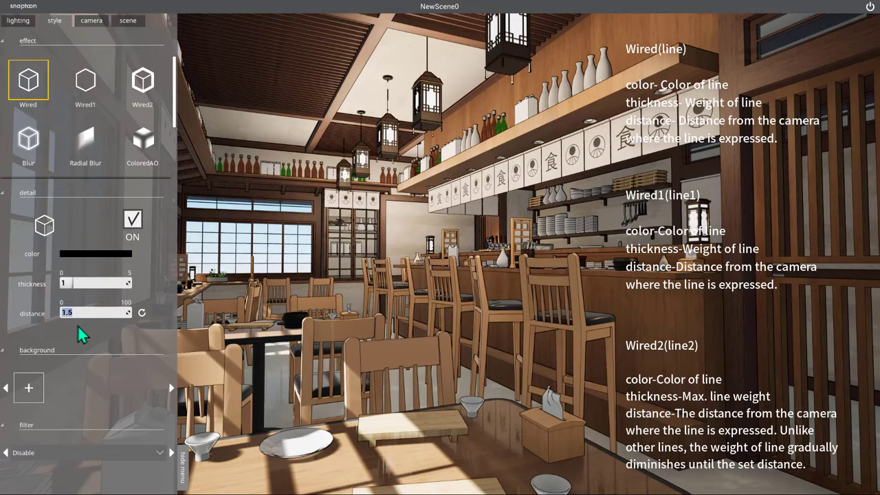
pyautogui.write('1')
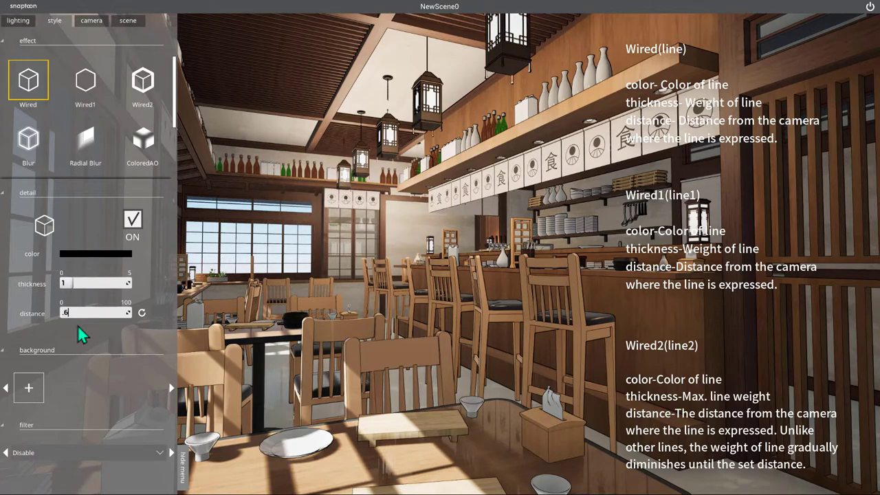
pyautogui.write('6')
pyautogui.moveTo(428, 335); pyautogui.dragTo(449, 309)
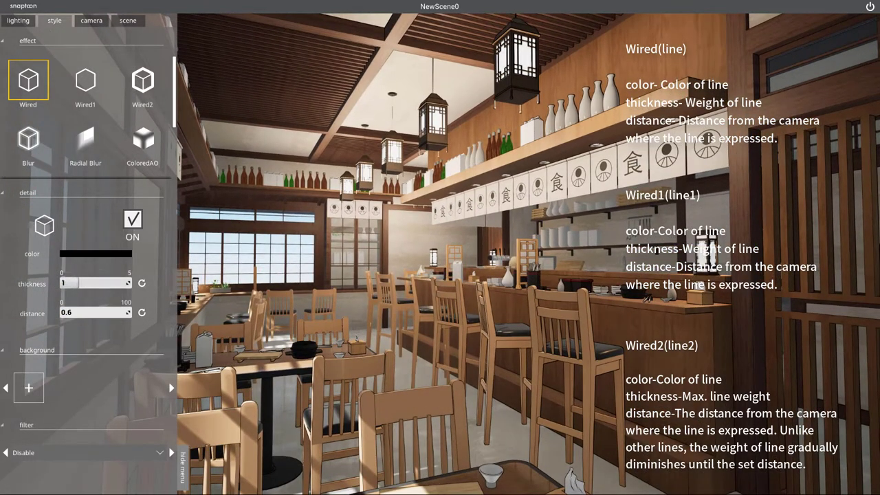
pyautogui.moveTo(95, 283)
pyautogui.mouseDown()
pyautogui.moveTo(128, 283)
pyautogui.moveTo(93, 283)
pyautogui.mouseUp()
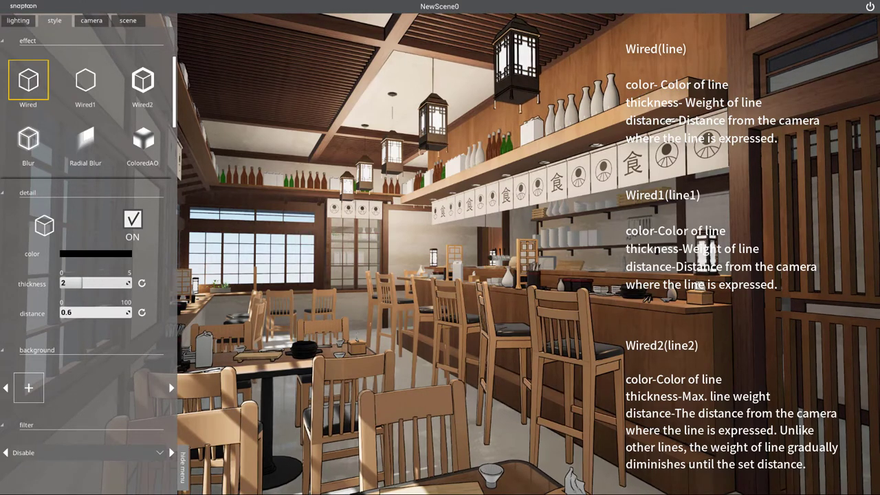
# Step: Change the Wired outline colour from black to magenta (hex 860056)
pyautogui.scroll(5, 486, 312)
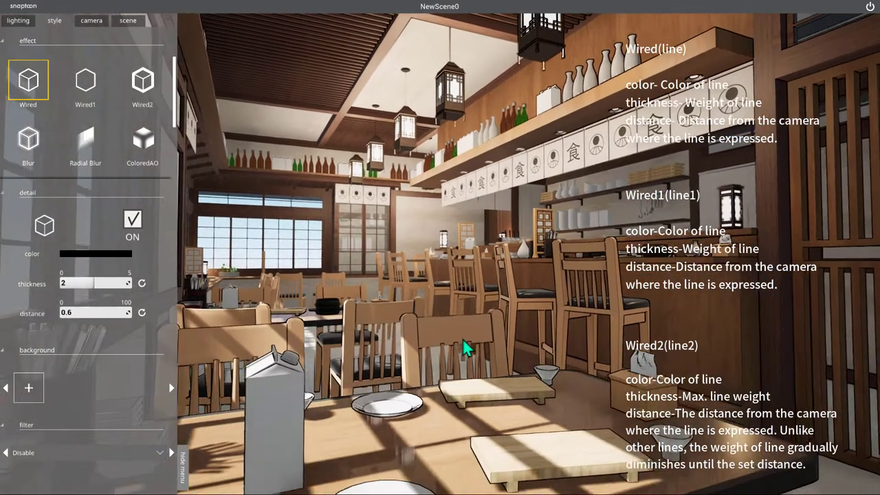
pyautogui.scroll(2, 466, 339)
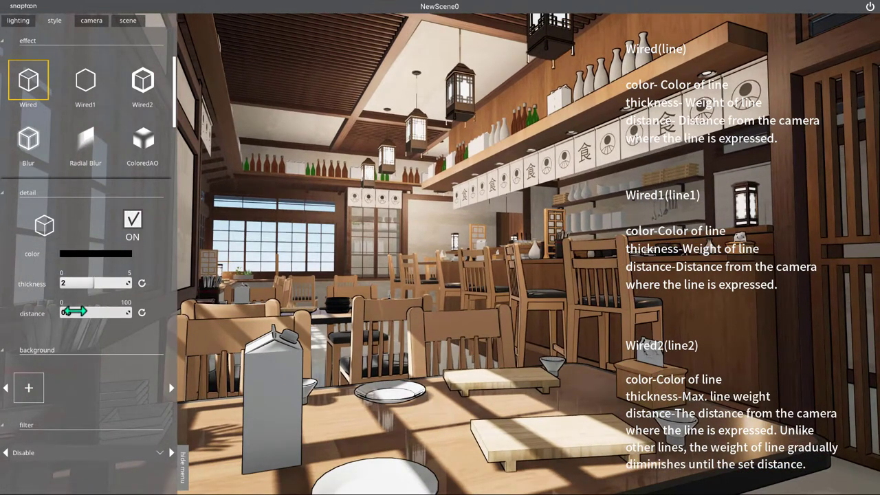
pyautogui.click(78, 254)
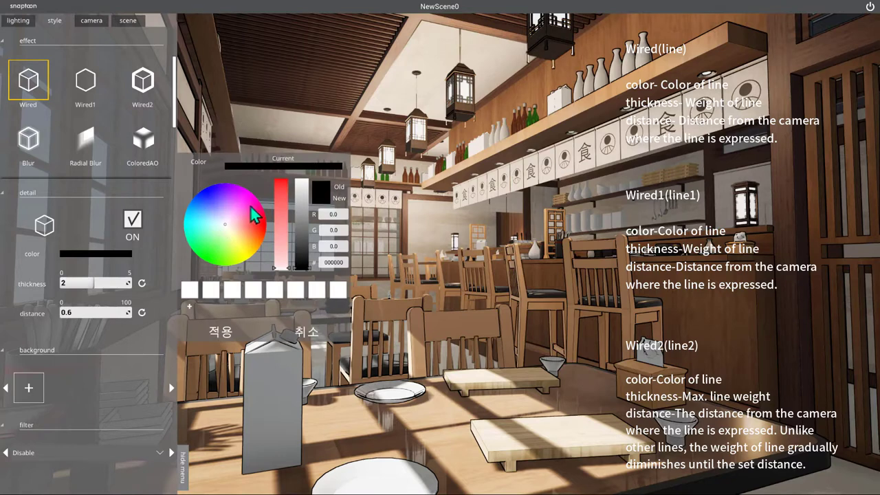
pyautogui.click(209, 212)
pyautogui.click(281, 193)
pyautogui.click(218, 334)
pyautogui.click(97, 254)
pyautogui.moveTo(301, 226); pyautogui.dragTo(304, 222)
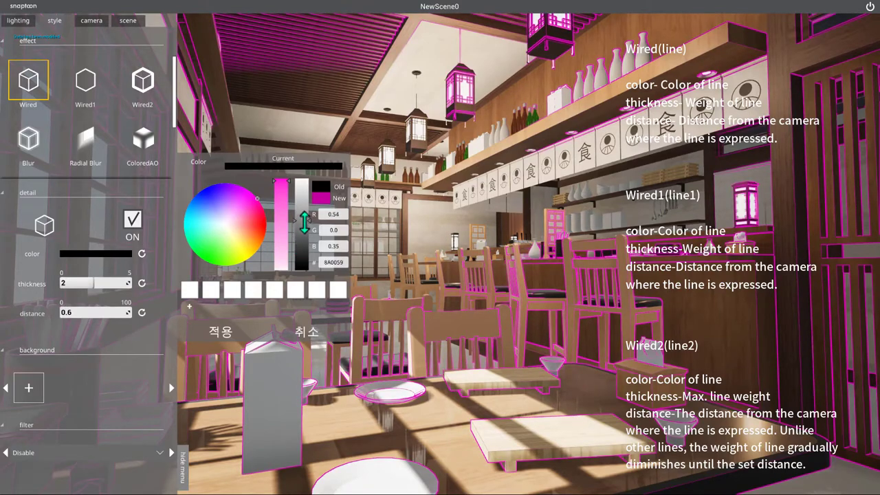
pyautogui.click(225, 334)
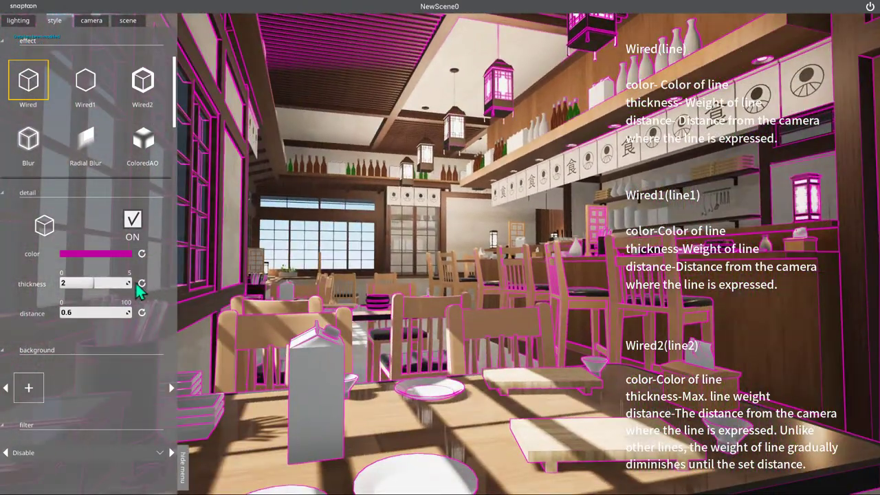
# Step: Set Wired thickness to 5, extend distance to 1.1, then reset thickness back to 1
pyautogui.doubleClick(76, 283)
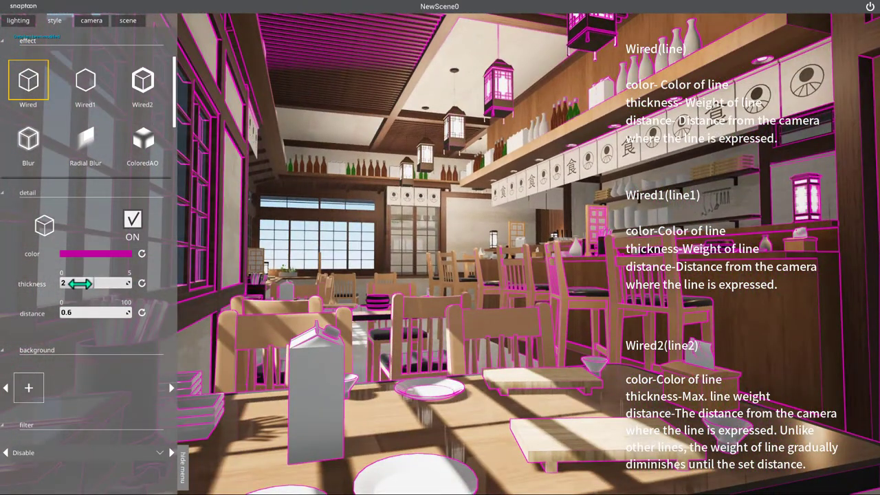
pyautogui.write('4')
pyautogui.press('BackSpace')
pyautogui.write('5')
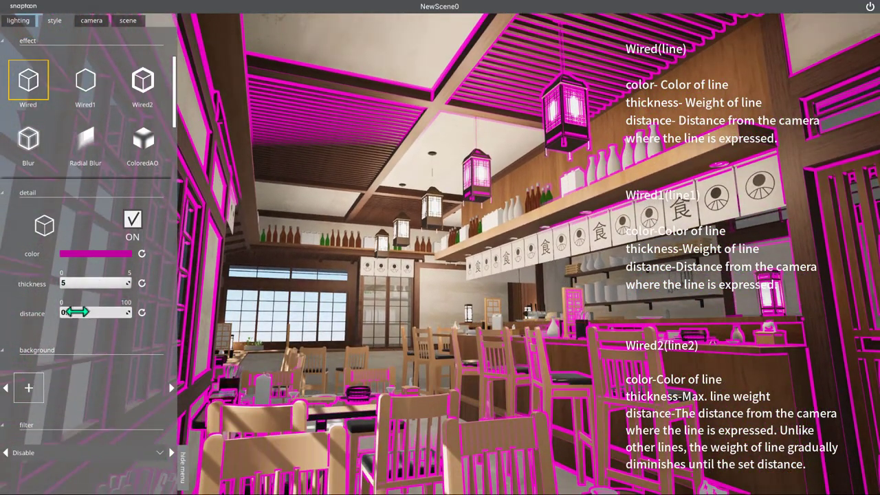
pyautogui.moveTo(96, 313); pyautogui.dragTo(505, 297)
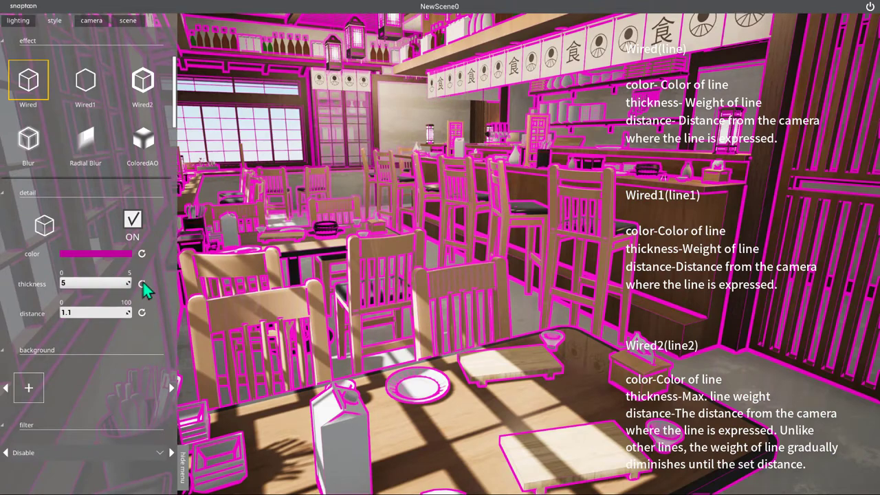
pyautogui.click(143, 283)
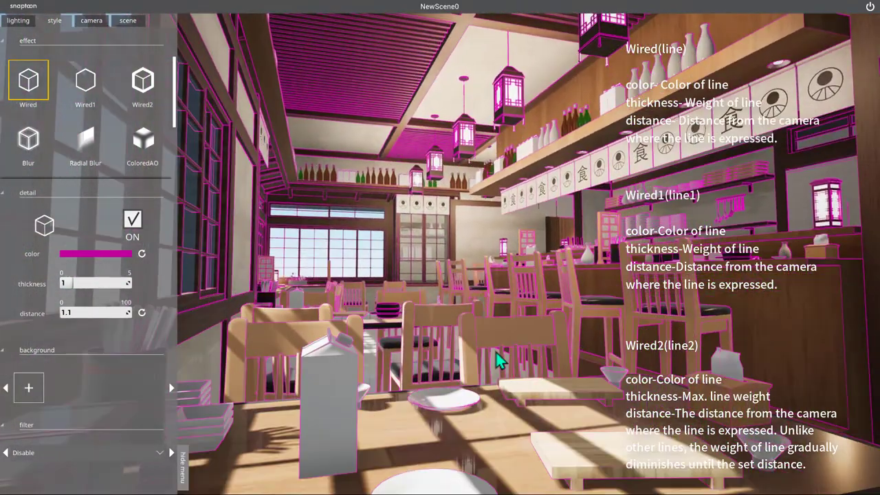
# Step: Reset the Wired outline colour back to black
pyautogui.click(142, 254)
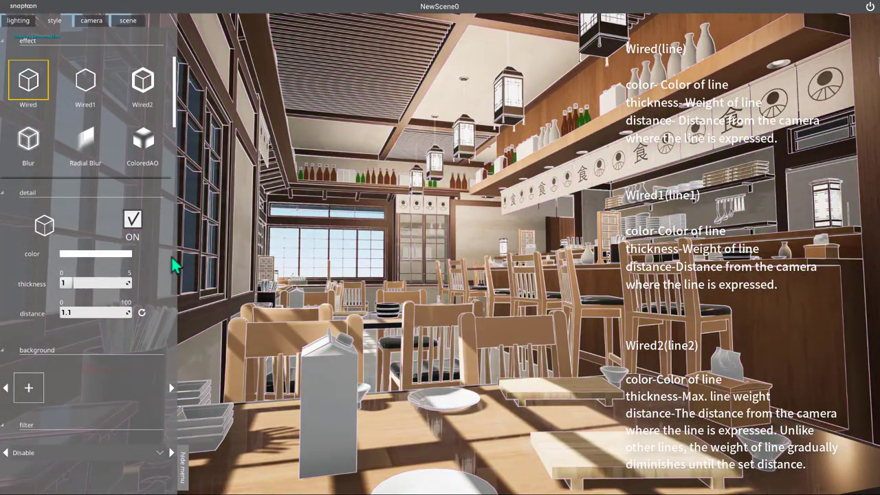
pyautogui.click(111, 256)
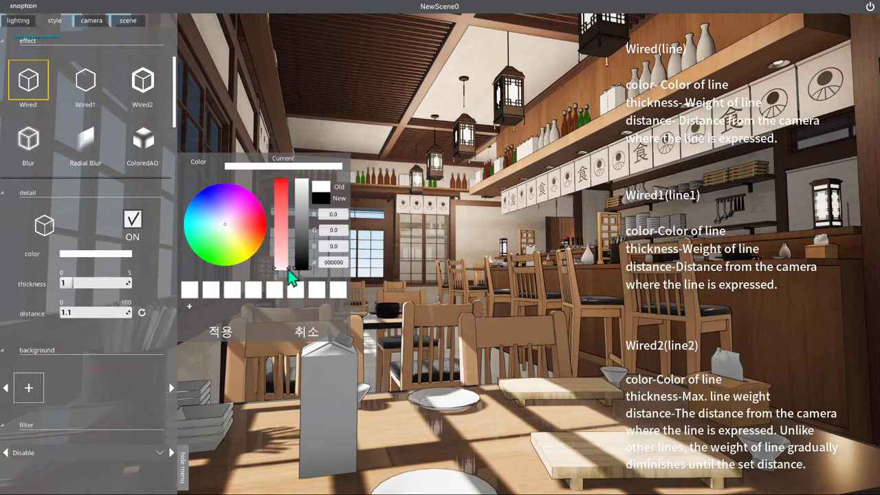
pyautogui.click(231, 330)
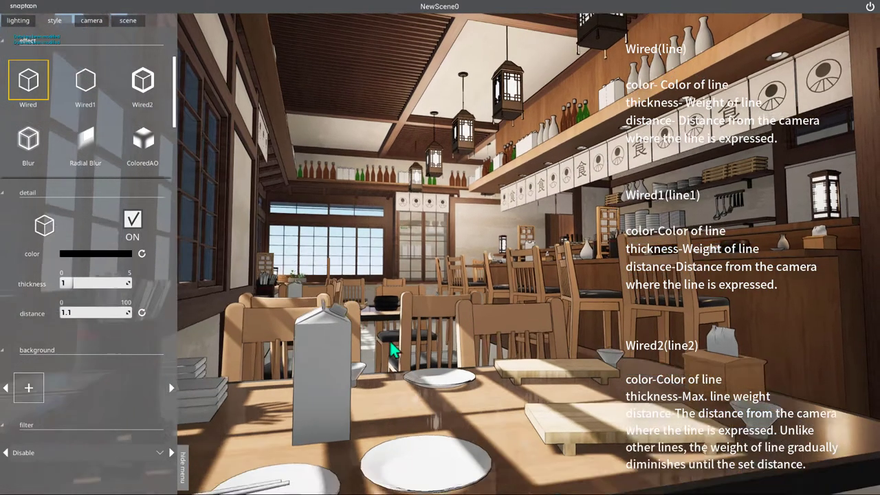
# Step: Set the Wired outline thickness to 2 and distance to 0.5
pyautogui.click(76, 312)
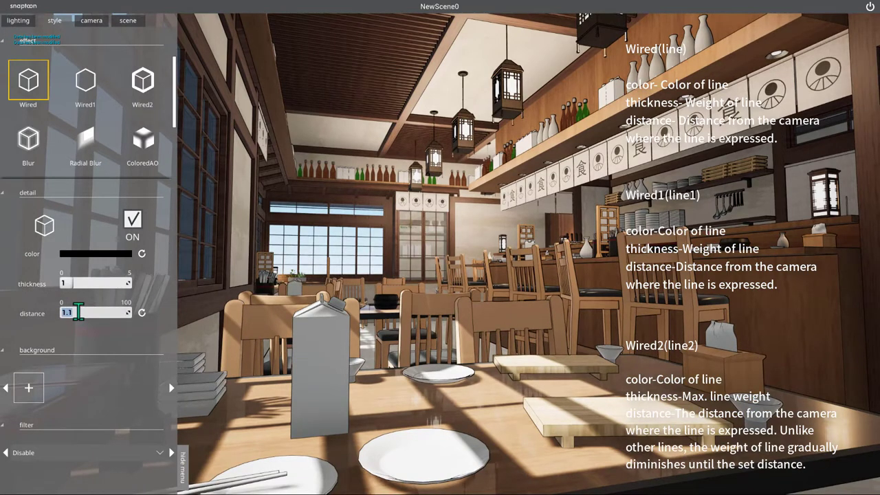
pyautogui.click(85, 284)
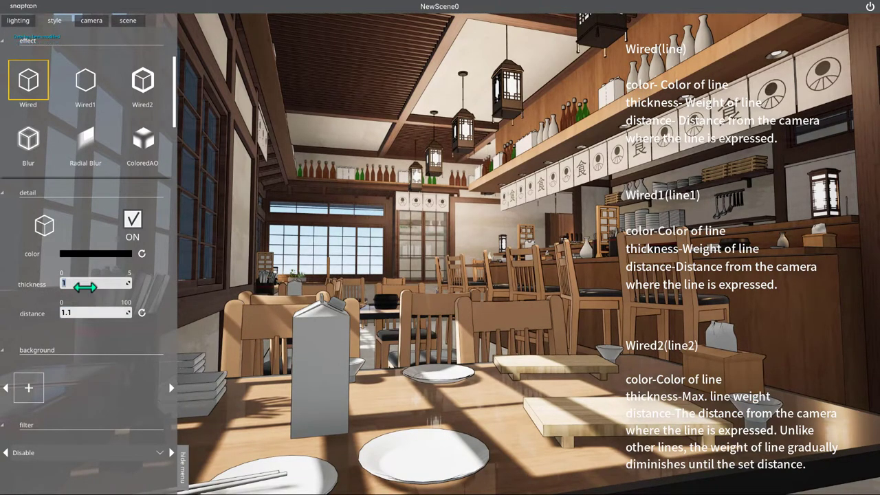
pyautogui.write('2')
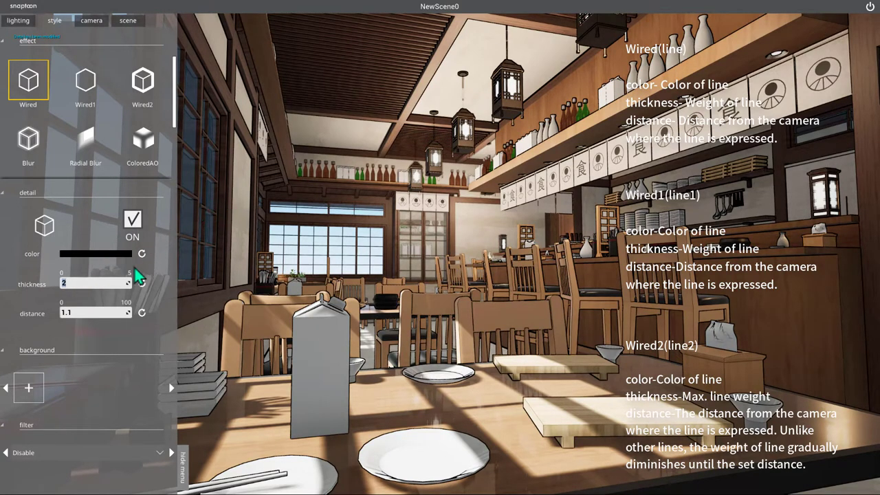
pyautogui.click(82, 313)
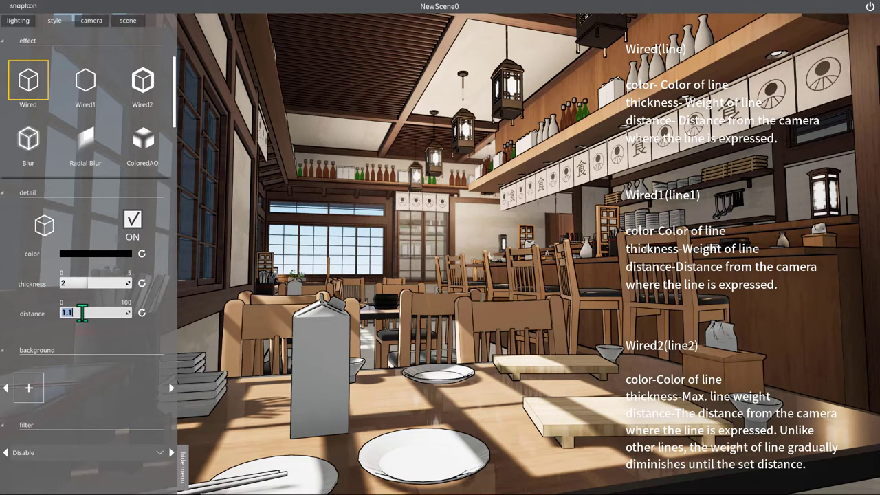
pyautogui.write('0.5')
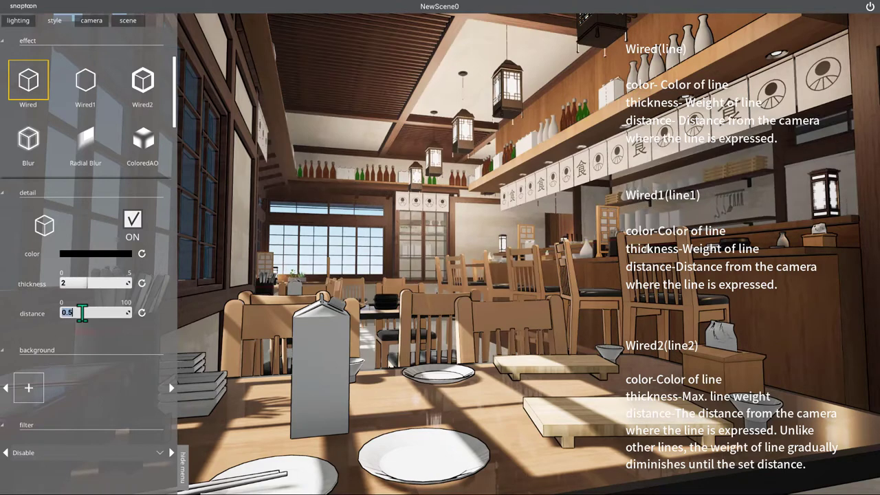
pyautogui.click(452, 322)
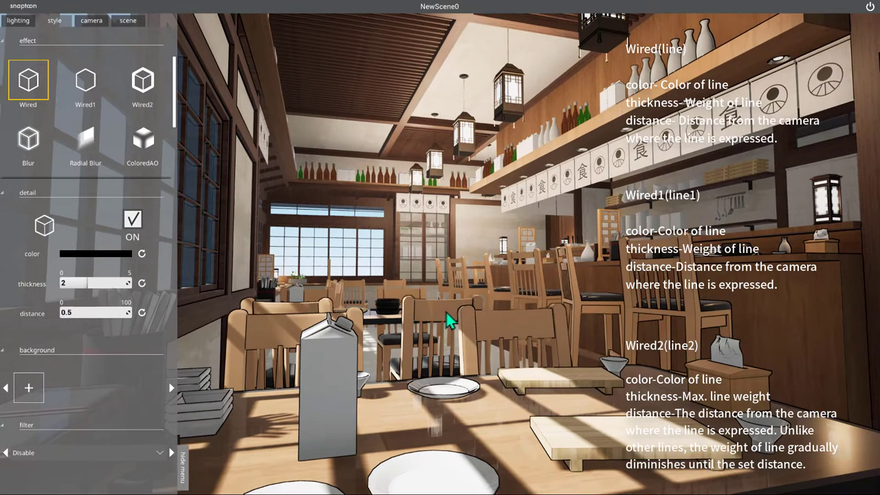
# Step: Switch on the Wired1 outlines and toggle the Wired outlines
pyautogui.click(86, 88)
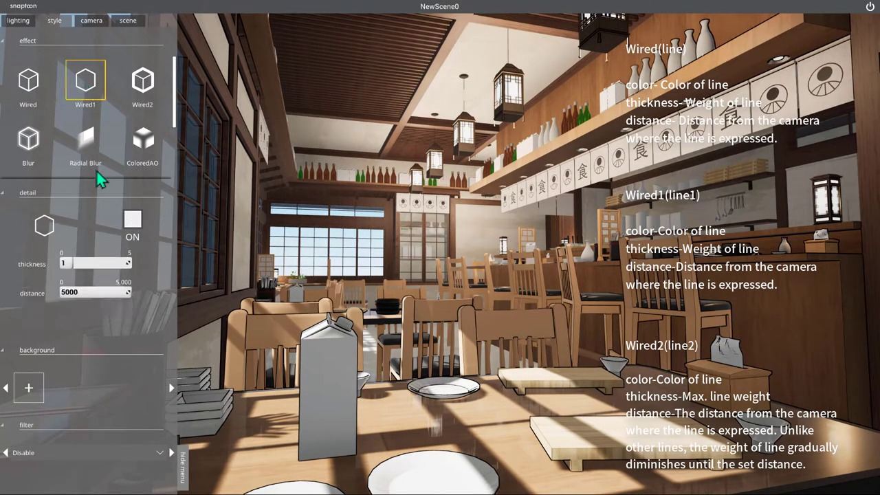
pyautogui.click(133, 220)
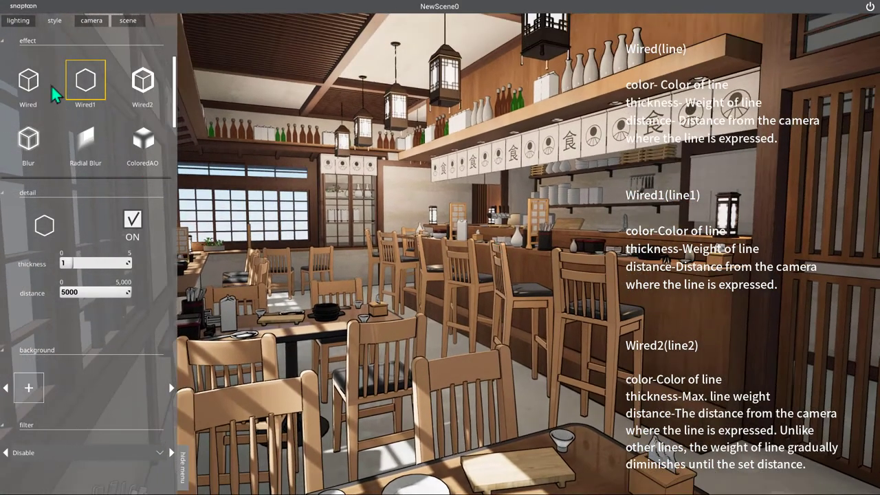
pyautogui.click(35, 88)
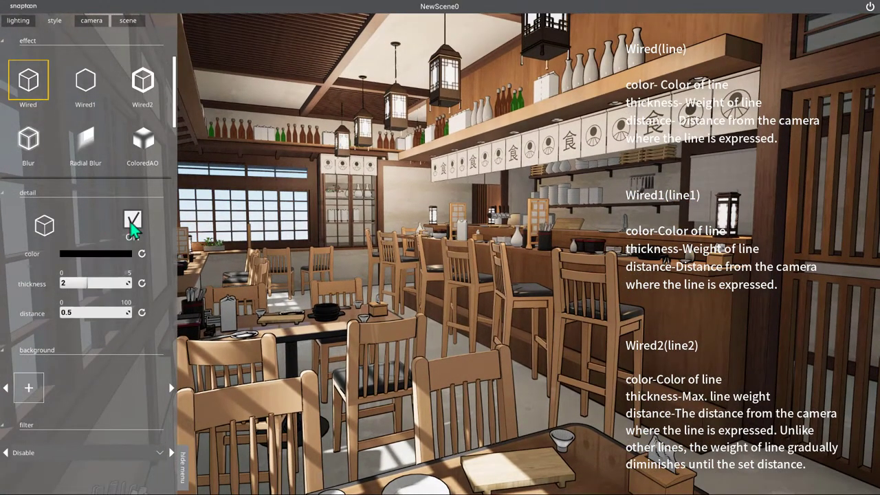
pyautogui.click(131, 221)
pyautogui.click(88, 86)
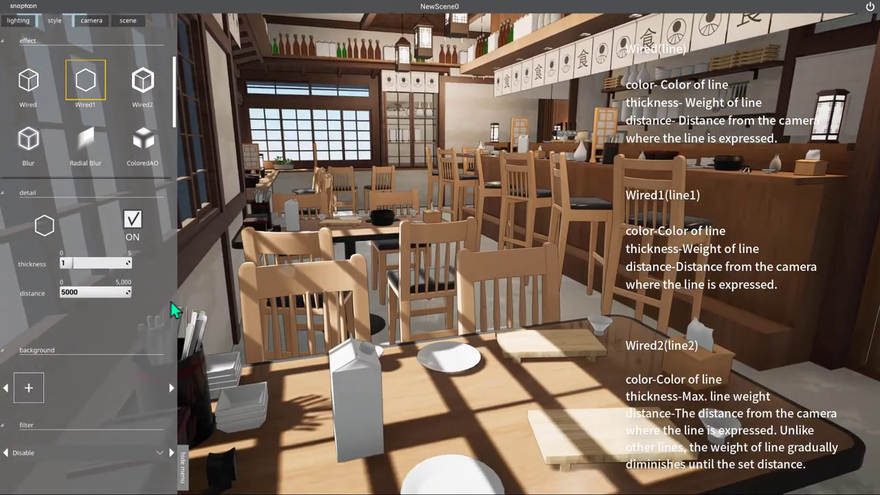
# Step: Give the Wired1 outlines thickness 5 and distance 0.4
pyautogui.moveTo(74, 262); pyautogui.dragTo(128, 263)
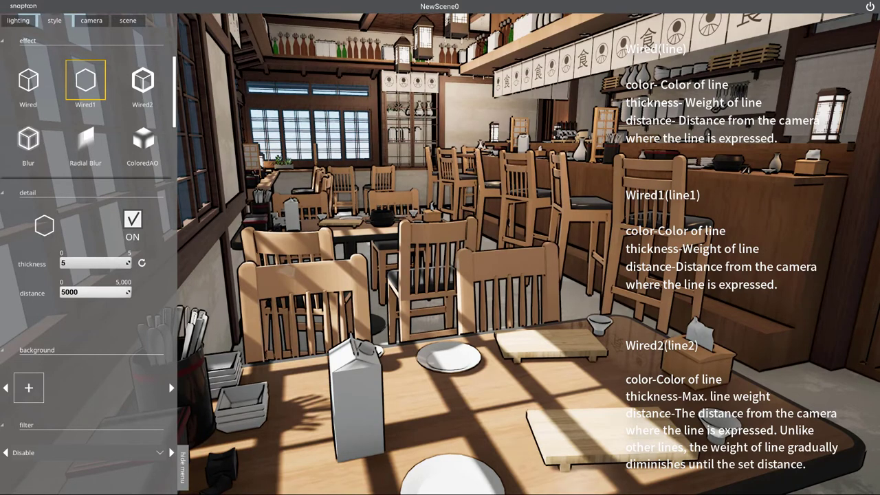
pyautogui.click(92, 292)
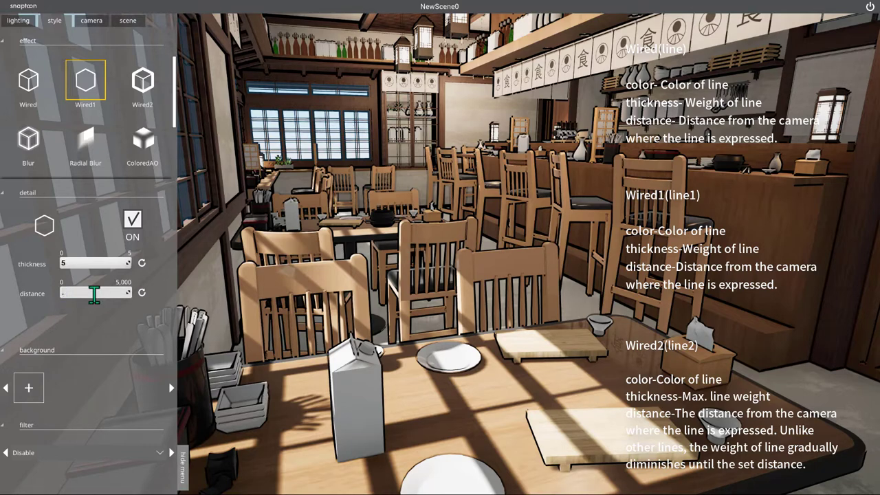
pyautogui.write('4')
pyautogui.press('Return')
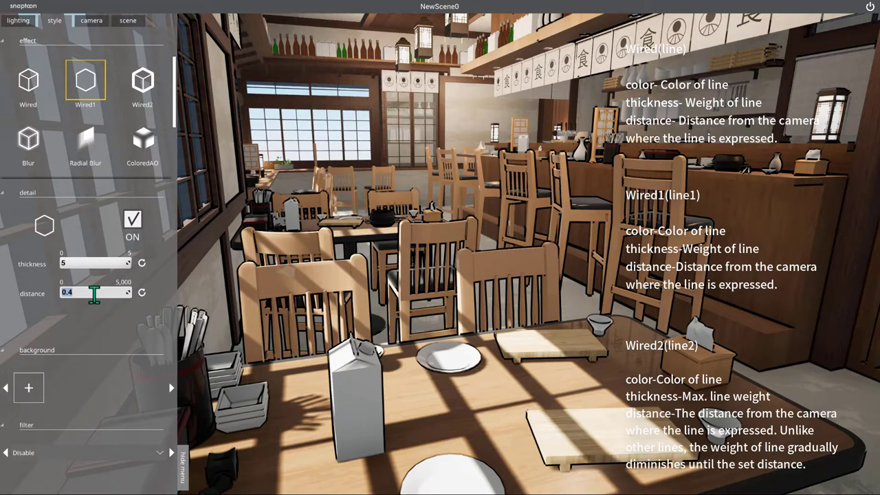
pyautogui.moveTo(456, 326)
pyautogui.mouseDown()
pyautogui.moveTo(463, 354)
pyautogui.moveTo(439, 341)
pyautogui.mouseUp()
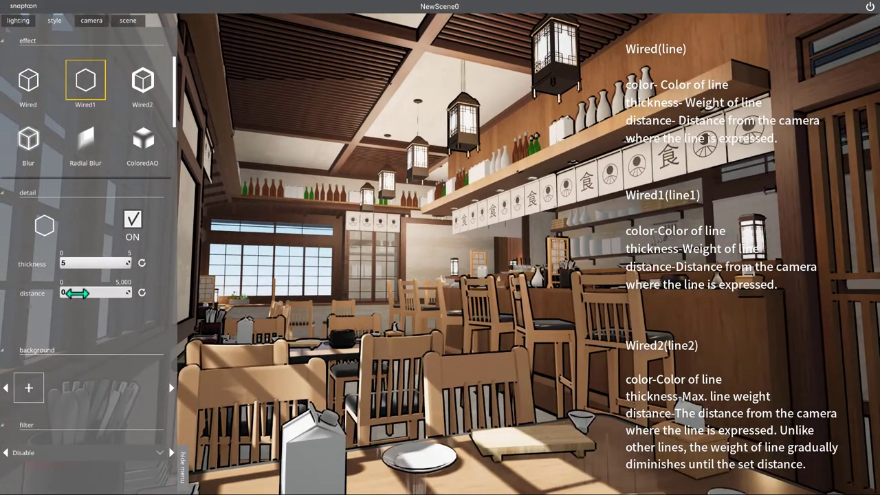
# Step: Extend the Wired line distance to about 23.9 and move the milk carton left on the table
pyautogui.click(35, 88)
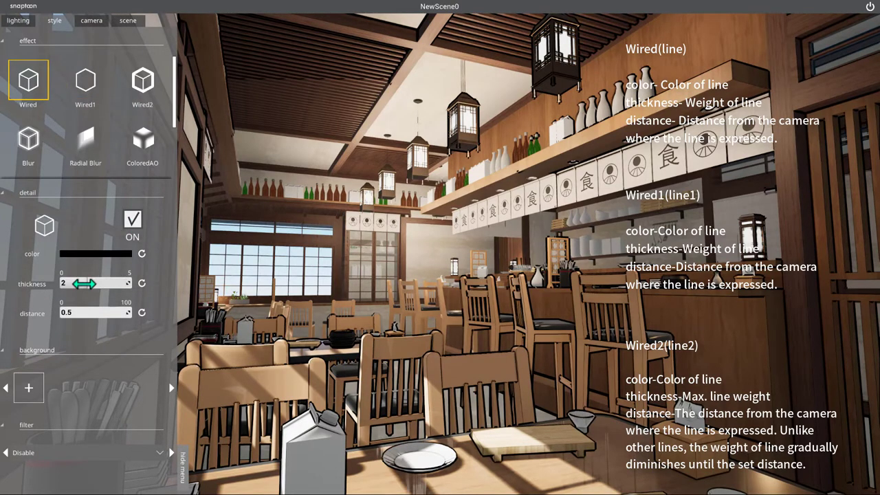
pyautogui.moveTo(84, 313)
pyautogui.mouseDown()
pyautogui.moveTo(75, 312)
pyautogui.moveTo(92, 283)
pyautogui.mouseUp()
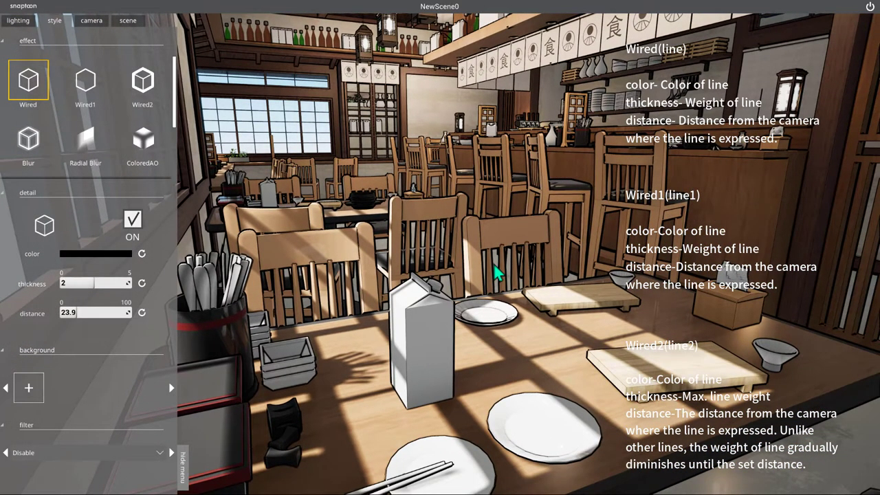
pyautogui.click(418, 352)
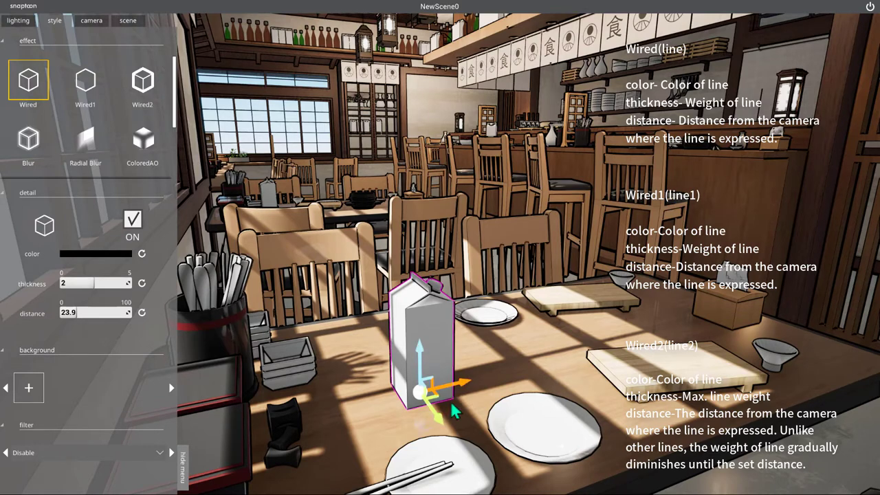
pyautogui.moveTo(429, 406); pyautogui.dragTo(379, 406)
pyautogui.click(502, 334)
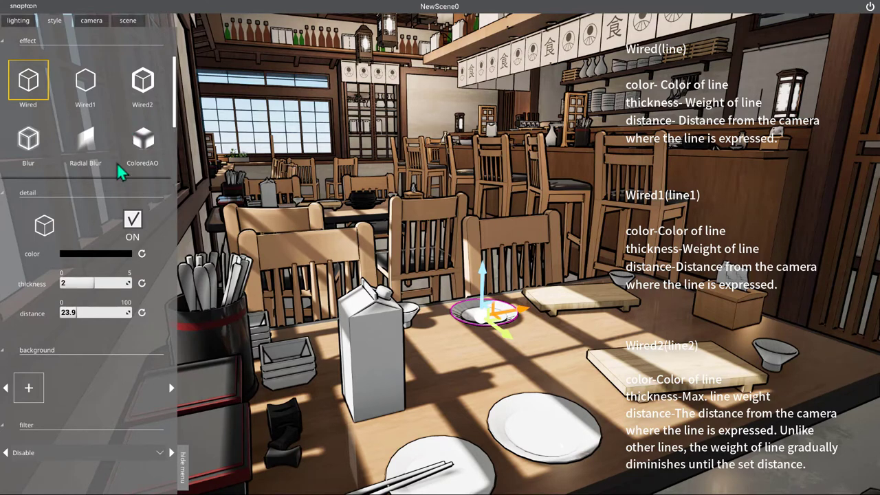
# Step: Switch off Wired and turn on Wired2 outlines at thickness 1, distance 100
pyautogui.click(133, 220)
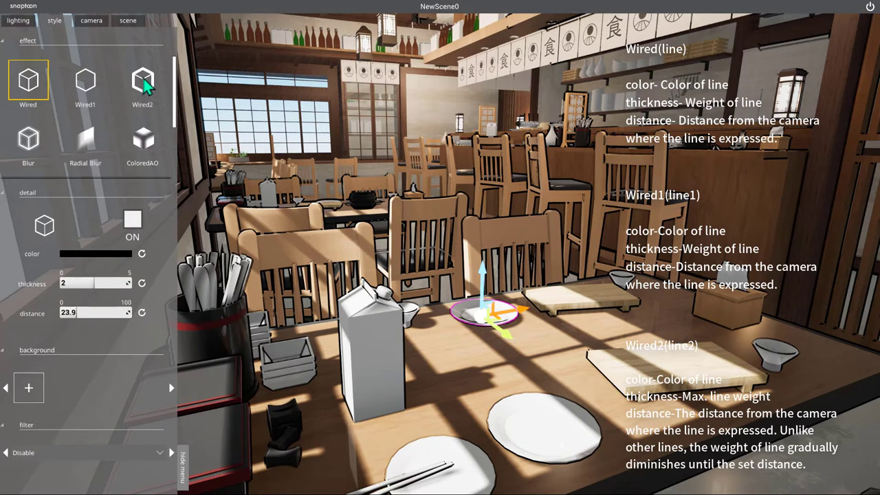
pyautogui.click(85, 83)
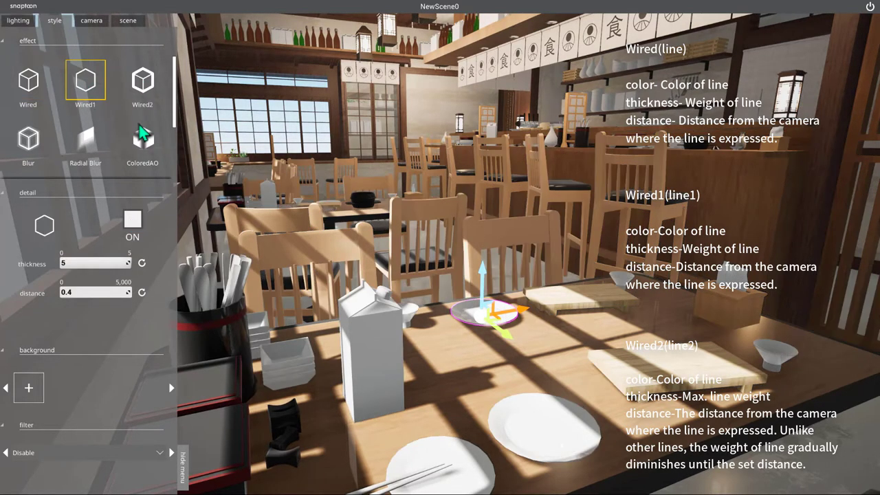
pyautogui.click(142, 81)
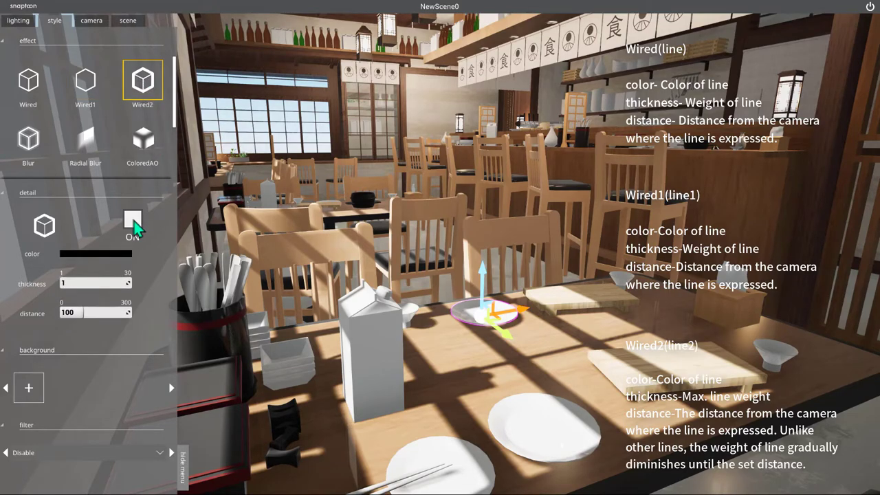
pyautogui.click(132, 220)
pyautogui.moveTo(197, 227)
pyautogui.mouseDown()
pyautogui.moveTo(491, 137)
pyautogui.moveTo(517, 238)
pyautogui.moveTo(528, 347)
pyautogui.moveTo(509, 311)
pyautogui.moveTo(515, 227)
pyautogui.moveTo(515, 304)
pyautogui.moveTo(390, 272)
pyautogui.mouseUp()
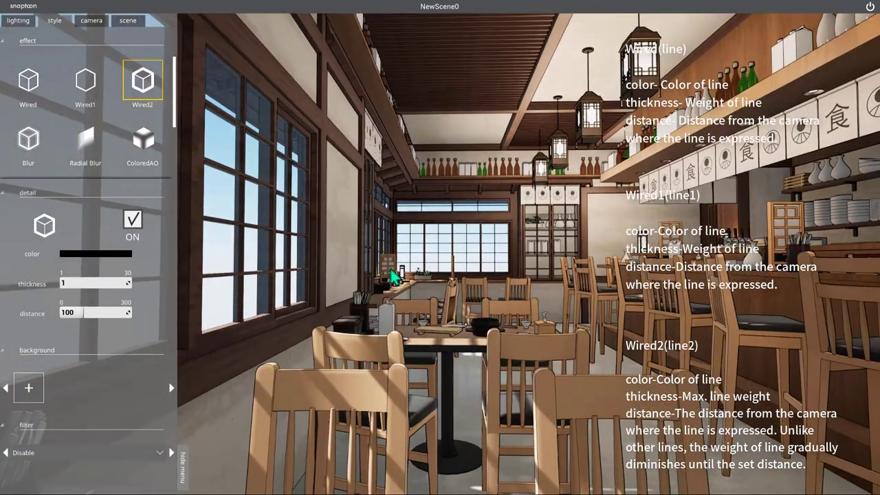
# Step: Set Wired2 thickness to 4 and distance to 10 as a first pass
pyautogui.click(77, 313)
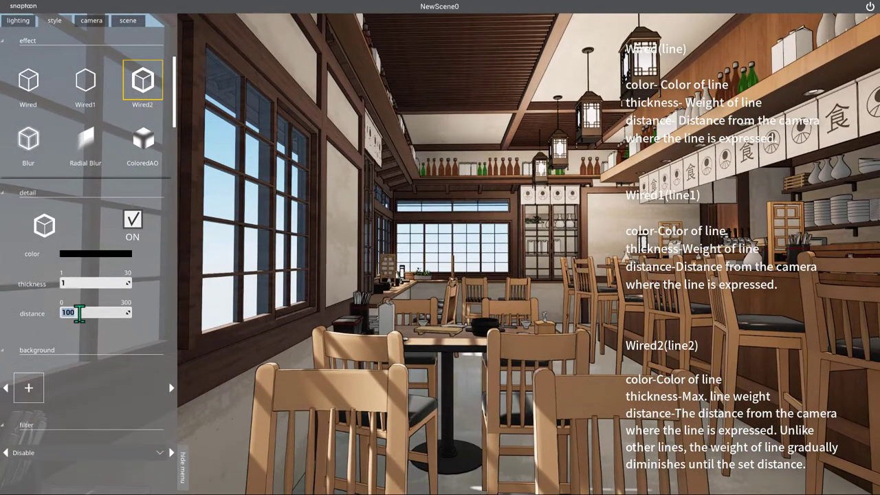
pyautogui.click(68, 283)
pyautogui.write('4')
pyautogui.press('Return')
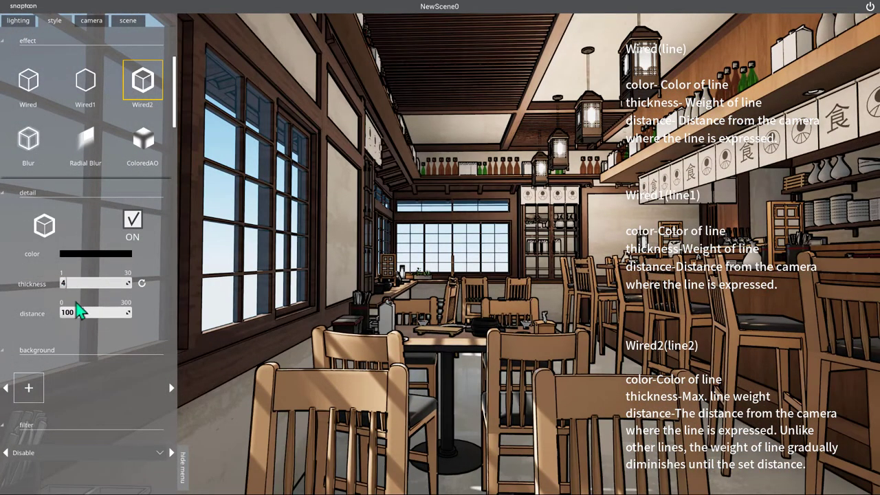
pyautogui.click(77, 312)
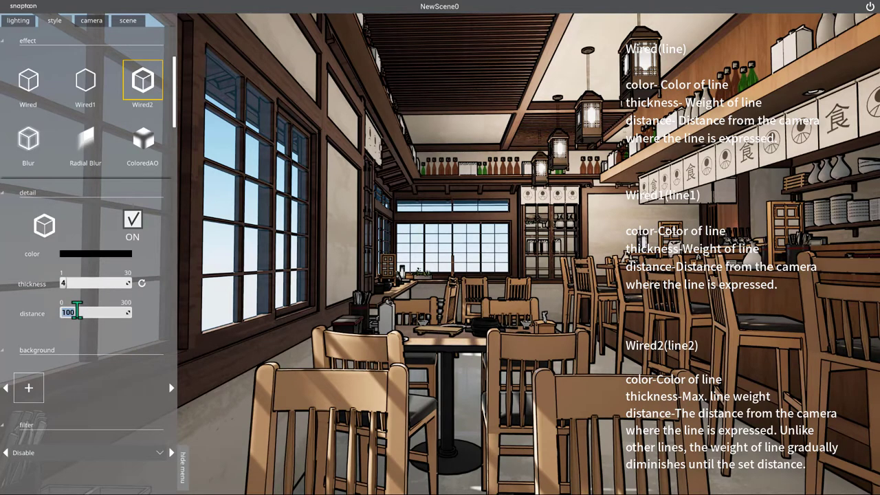
pyautogui.write('10')
pyautogui.press('Return')
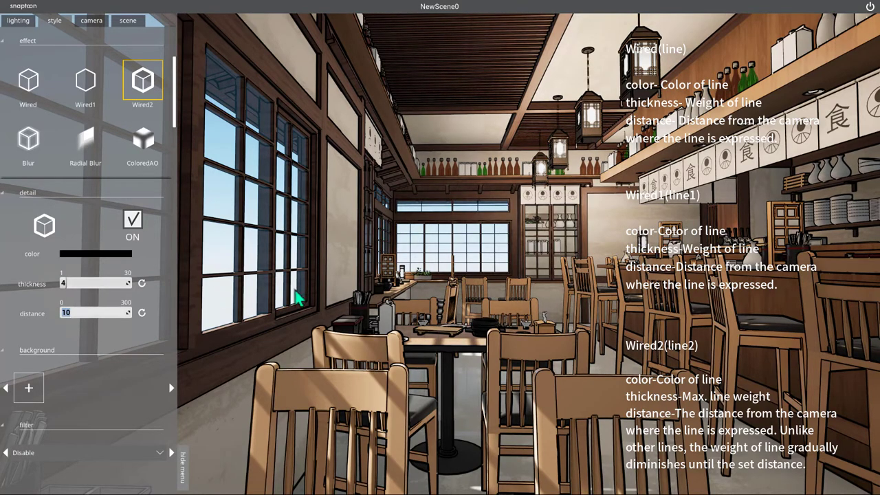
pyautogui.moveTo(295, 296)
pyautogui.mouseDown()
pyautogui.moveTo(532, 301)
pyautogui.moveTo(521, 262)
pyautogui.moveTo(506, 257)
pyautogui.moveTo(475, 197)
pyautogui.moveTo(501, 220)
pyautogui.moveTo(471, 172)
pyautogui.mouseUp()
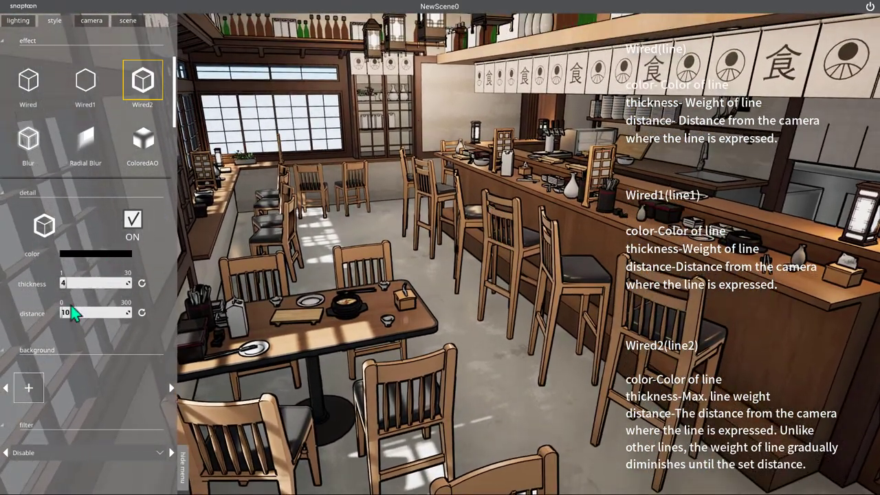
# Step: Change Wired2 distance to 4 and thickness to 12 for heavy nearby lines
pyautogui.write('1')
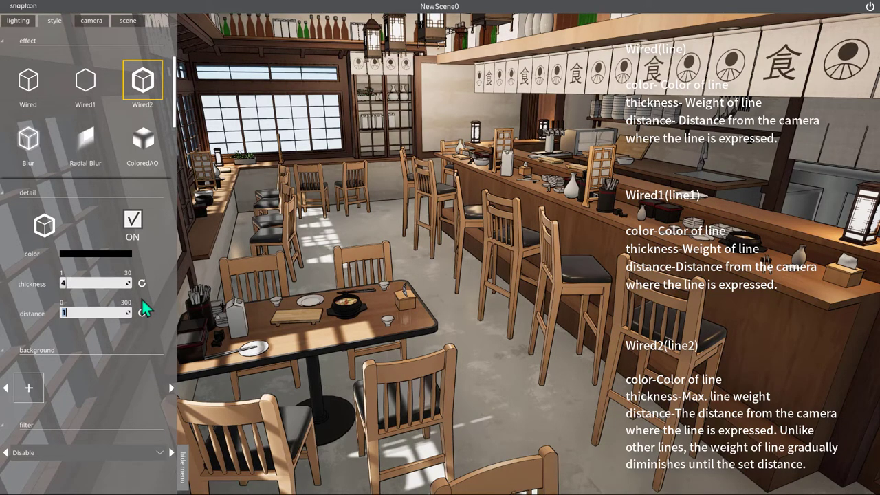
pyautogui.write('3')
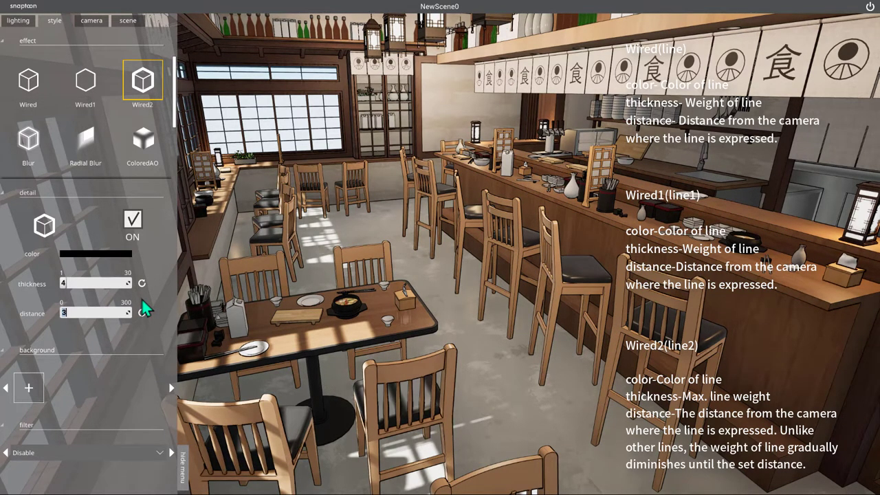
pyautogui.press('BackSpace')
pyautogui.write('4')
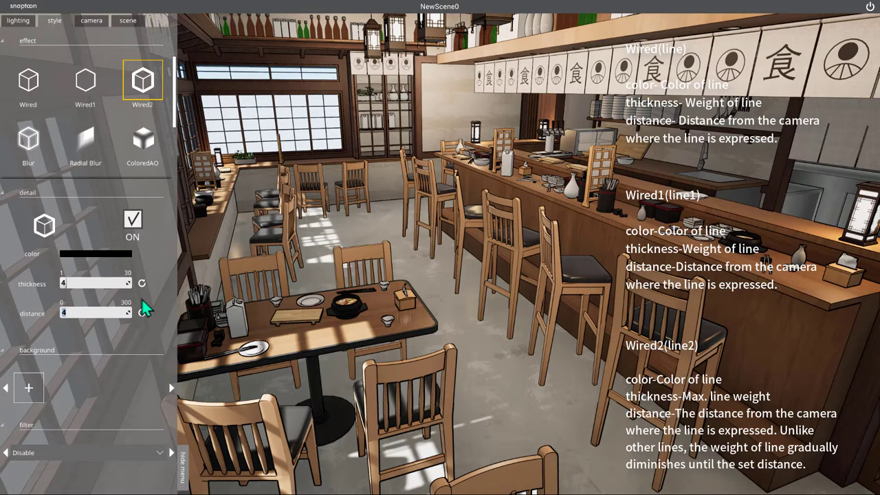
pyautogui.doubleClick(76, 283)
pyautogui.write('8')
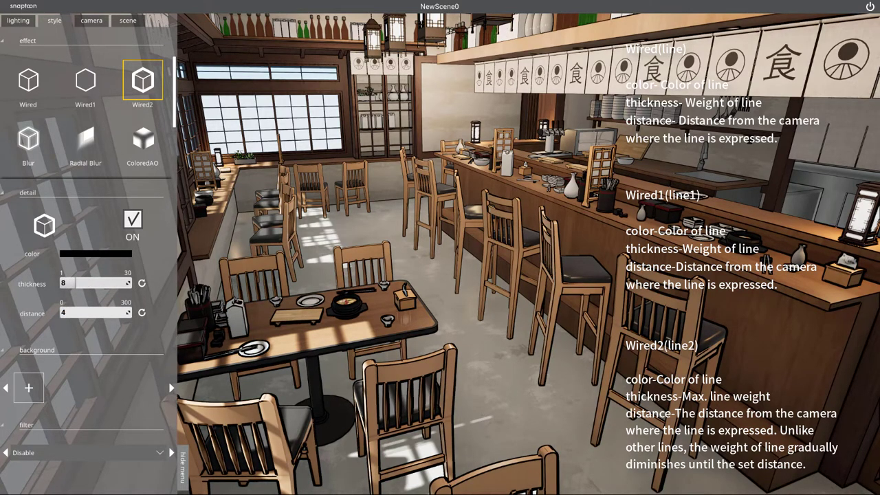
pyautogui.press('BackSpace')
pyautogui.write('12')
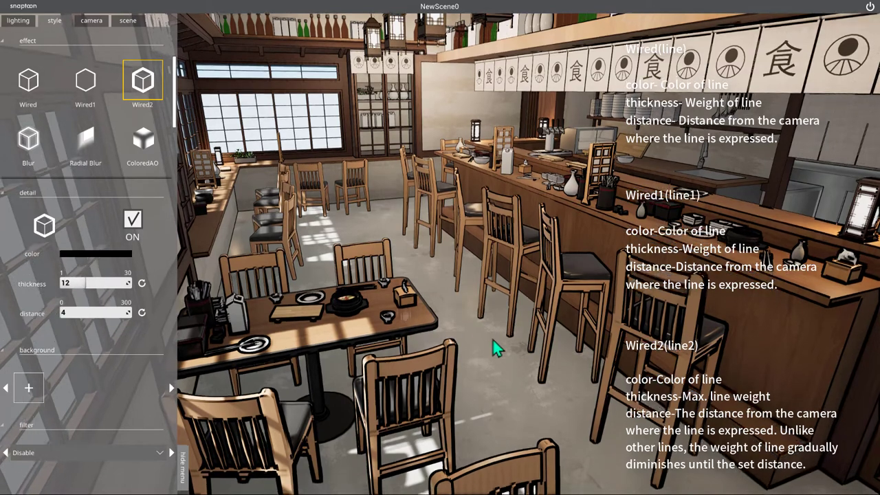
pyautogui.moveTo(493, 339); pyautogui.dragTo(498, 412)
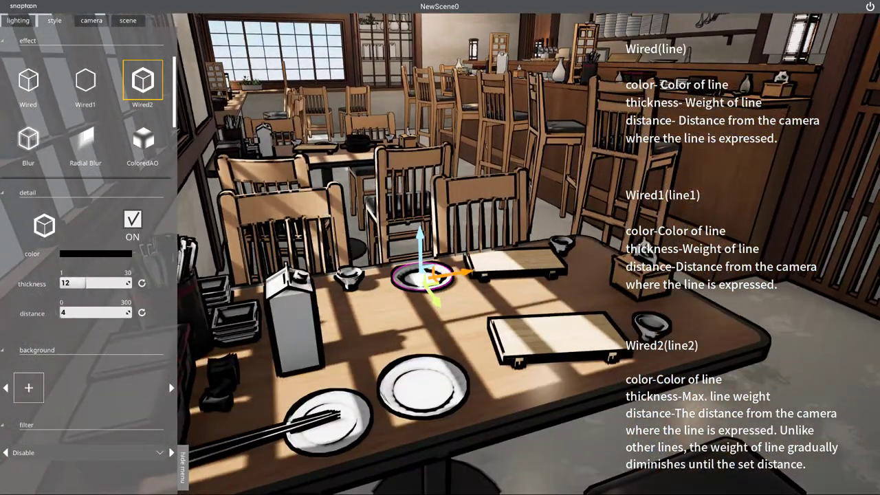
pyautogui.moveTo(488, 346); pyautogui.dragTo(548, 320)
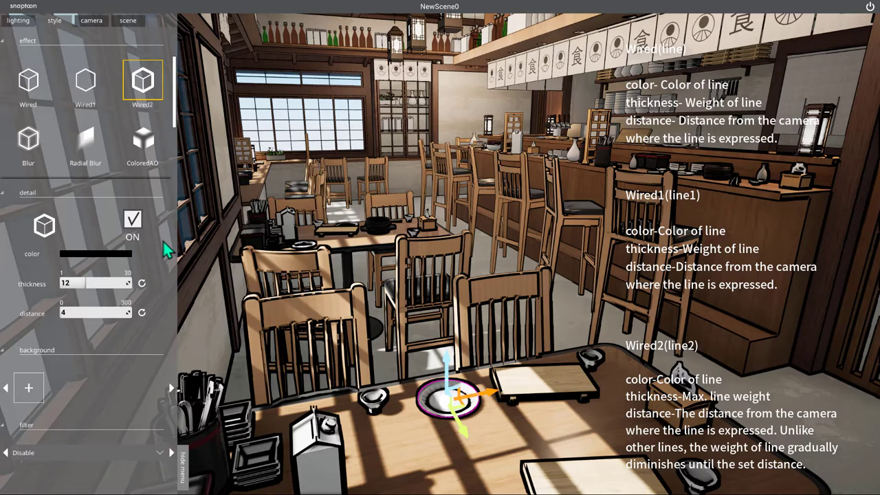
# Step: Turn off Wired2 and re-enable Wired1 with distance 5000 and thickness reset to 1
pyautogui.click(133, 219)
pyautogui.click(84, 86)
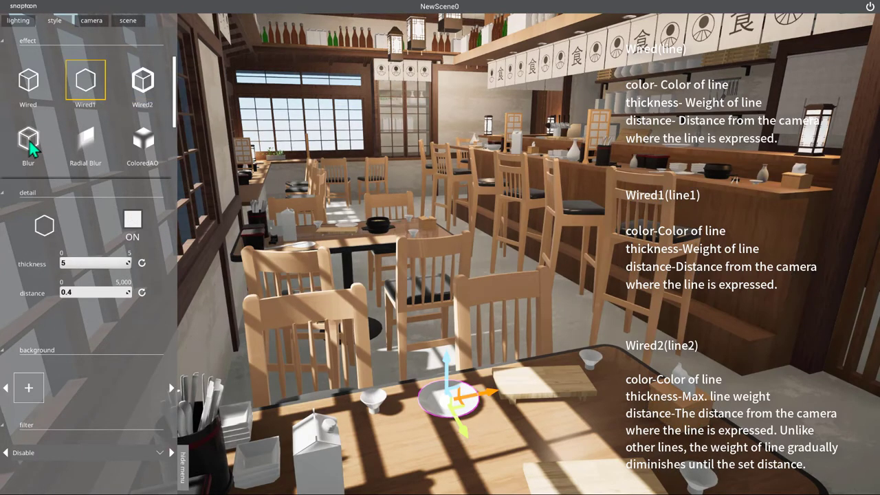
pyautogui.click(29, 141)
pyautogui.click(85, 80)
pyautogui.click(133, 220)
pyautogui.moveTo(64, 293); pyautogui.dragTo(145, 290)
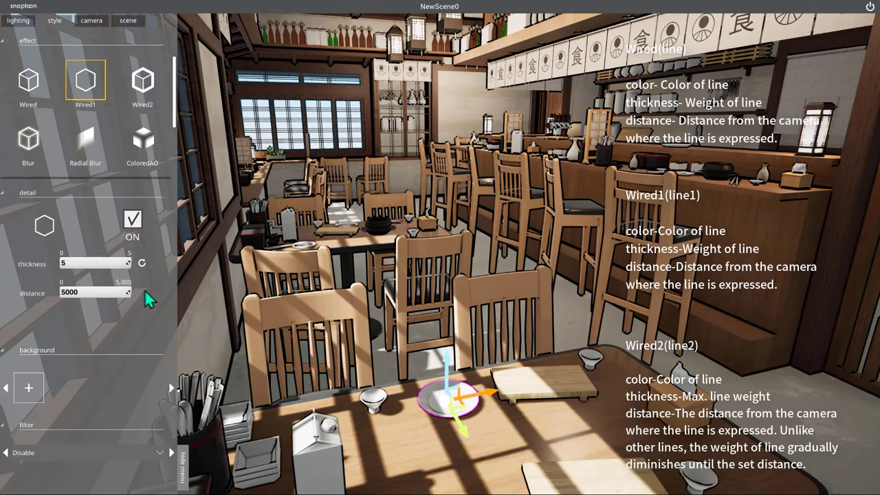
pyautogui.click(142, 264)
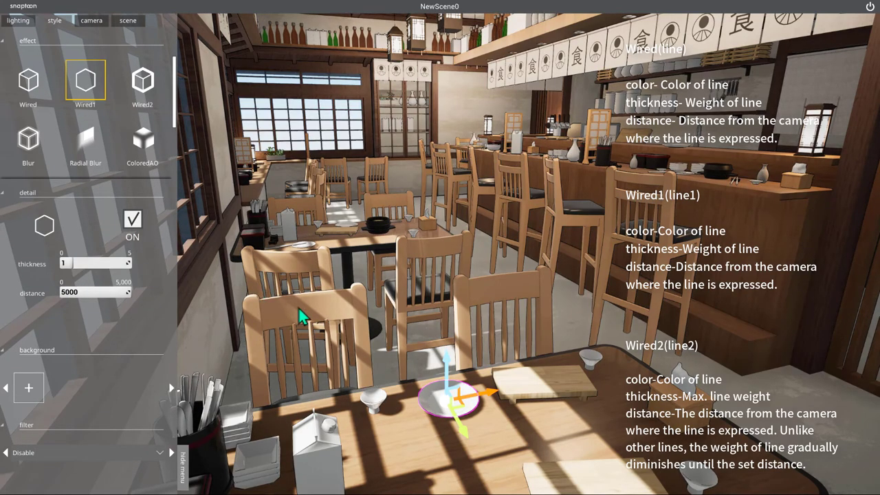